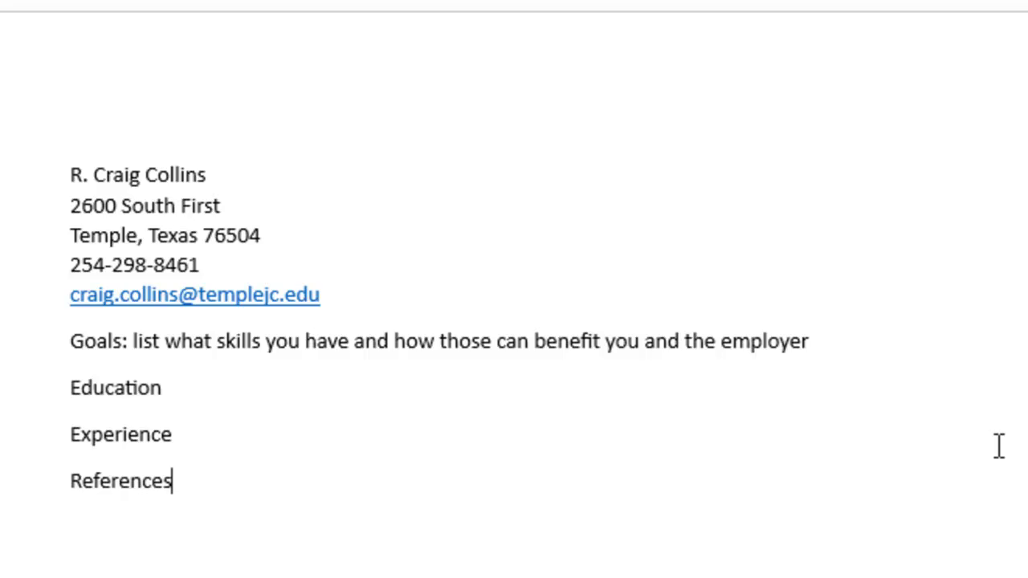
- Try to remove the hyperlink from the e-mail address in the contact block
right_click(287, 298)
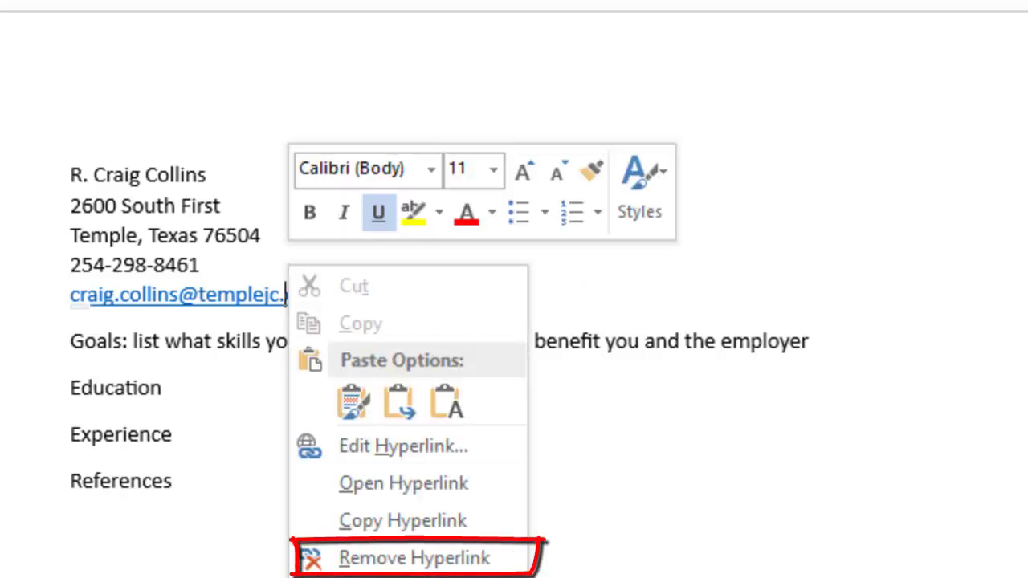
click(406, 560)
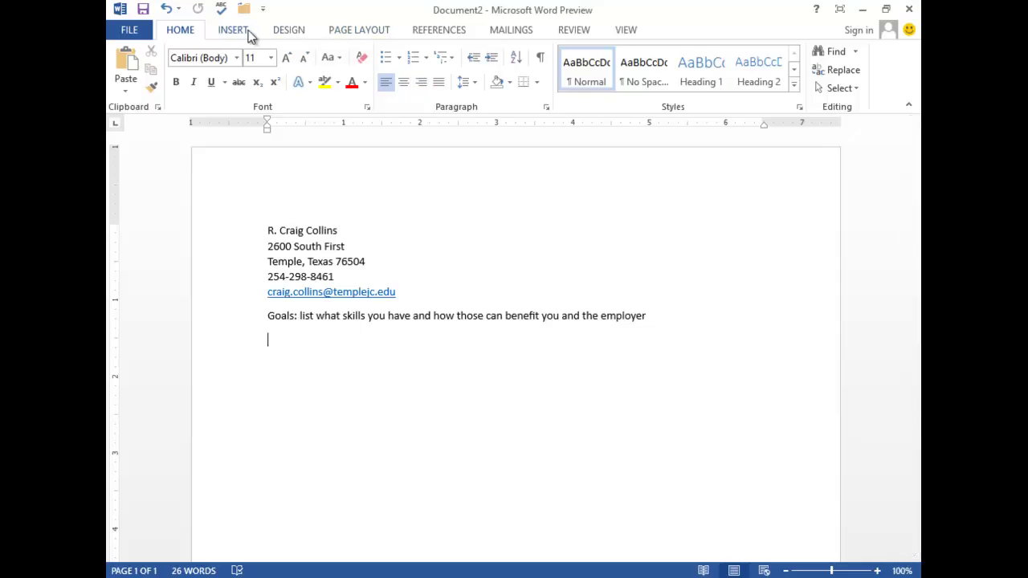
- Insert a table of two columns and three rows below the Goals line and narrow its first column to about 1.5 inches
click(233, 30)
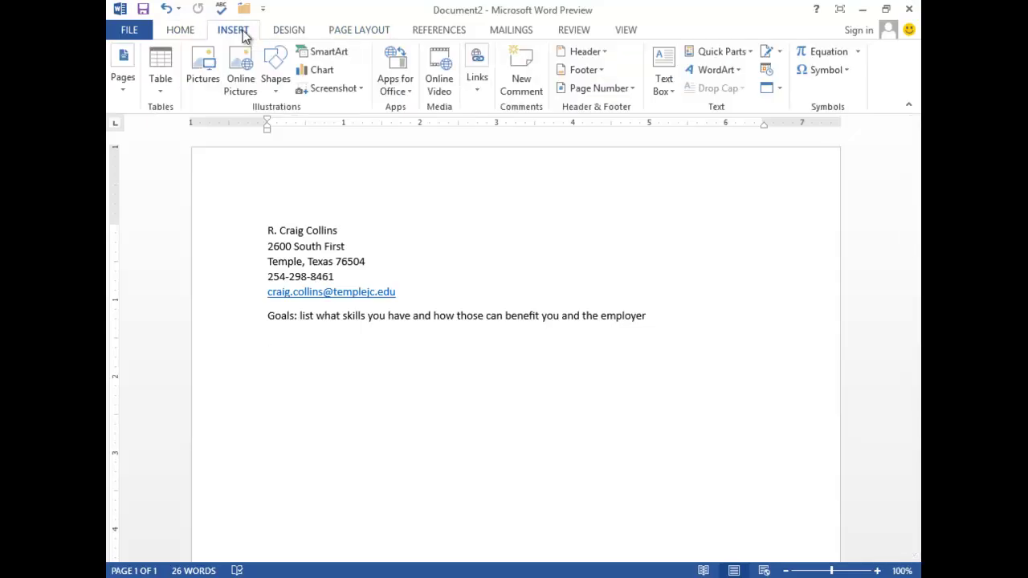
click(161, 81)
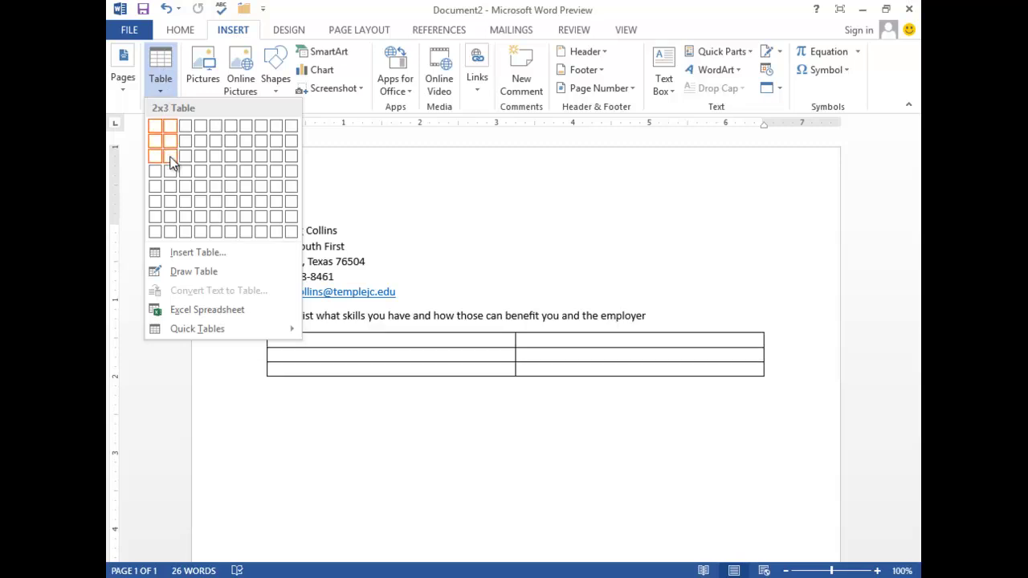
click(170, 161)
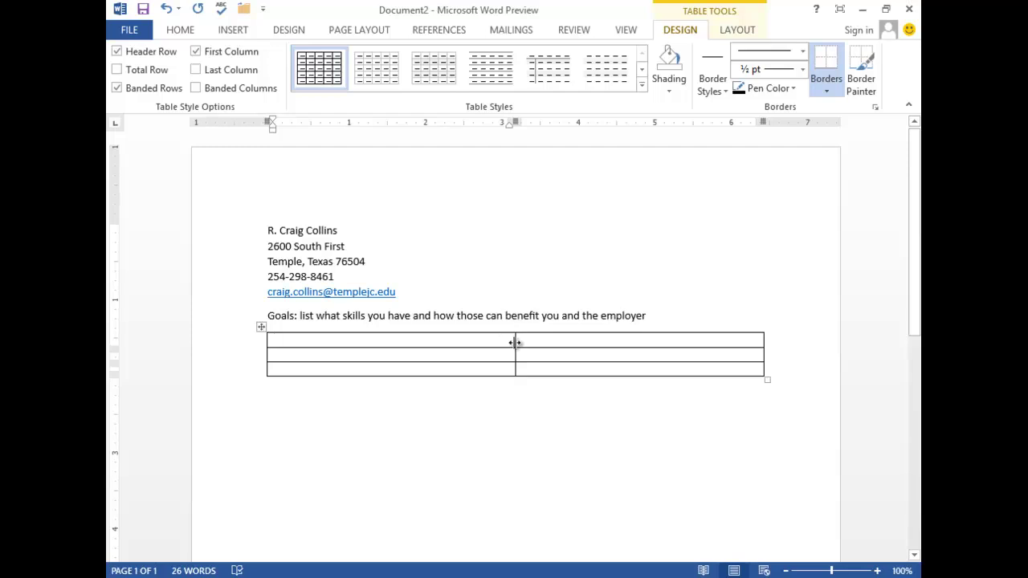
drag(516, 343, 382, 340)
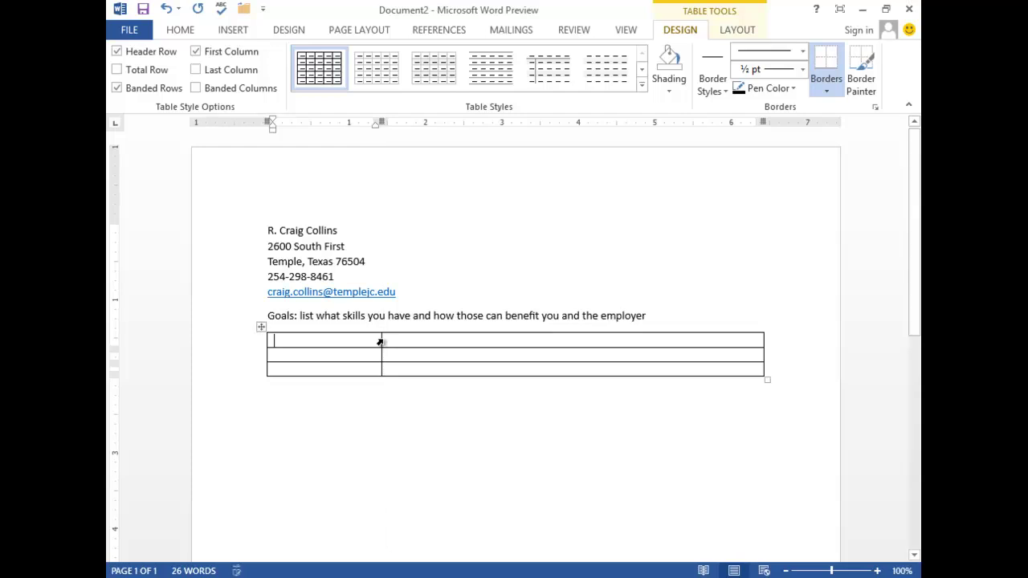
- Fill the table's first column with the row labels Education, Experience and References
text(Education)
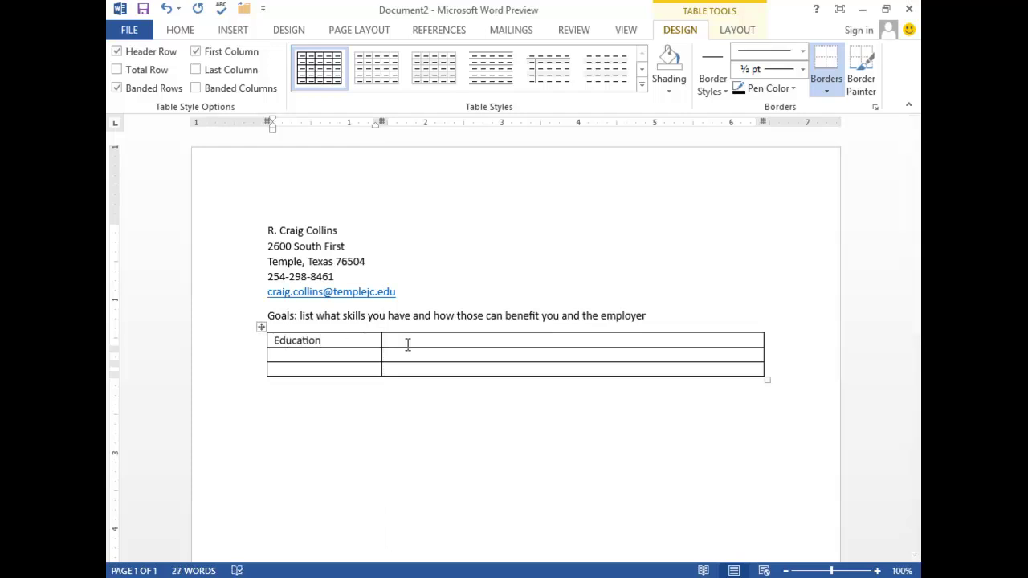
key(Down)
text(Experience)
key(Down)
text(References)
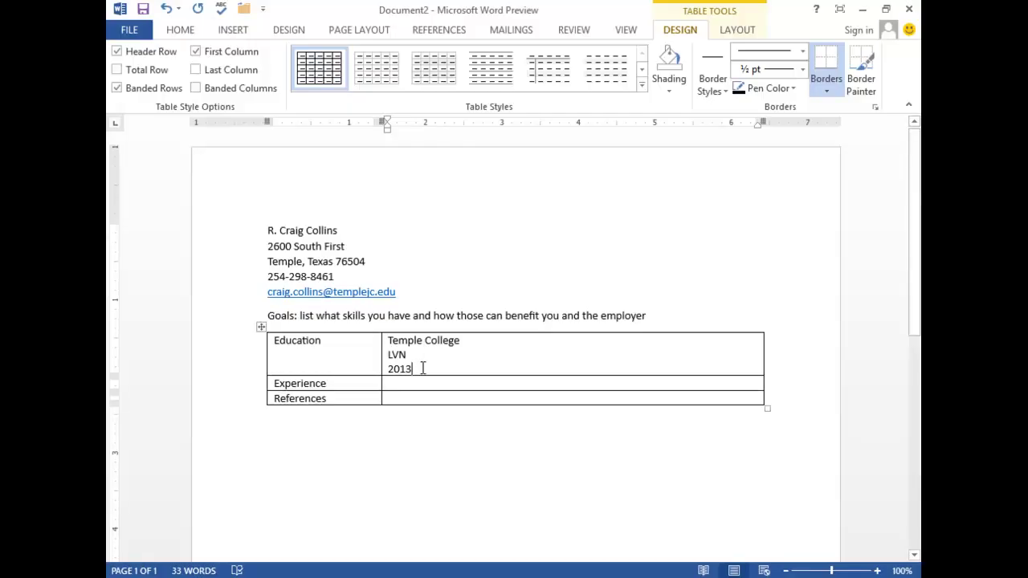
- Make the Temple College, LVN and 2013 lines a bulleted list and demote LVN and 2013 to sub-bullets
drag(422, 368, 388, 341)
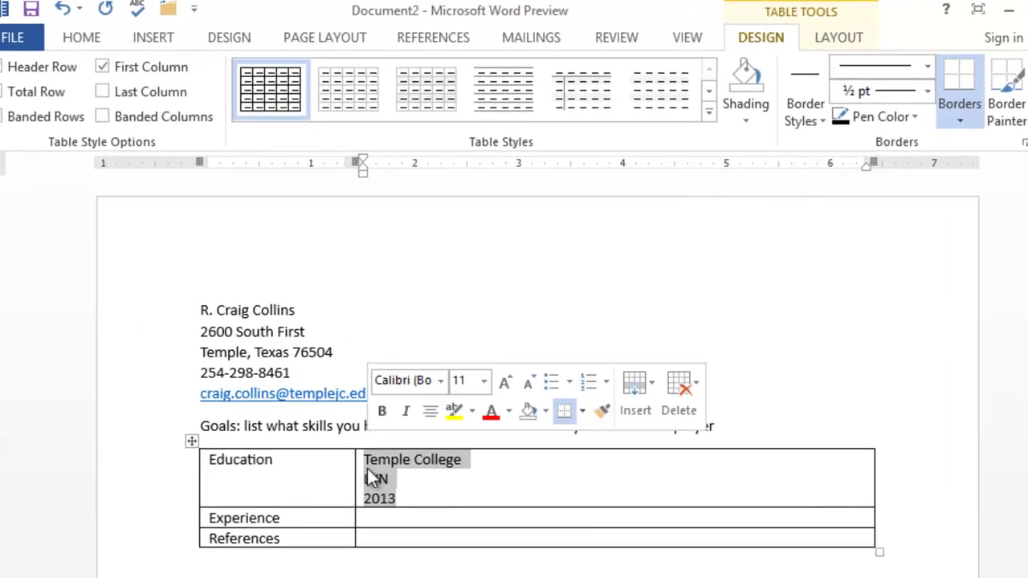
click(82, 37)
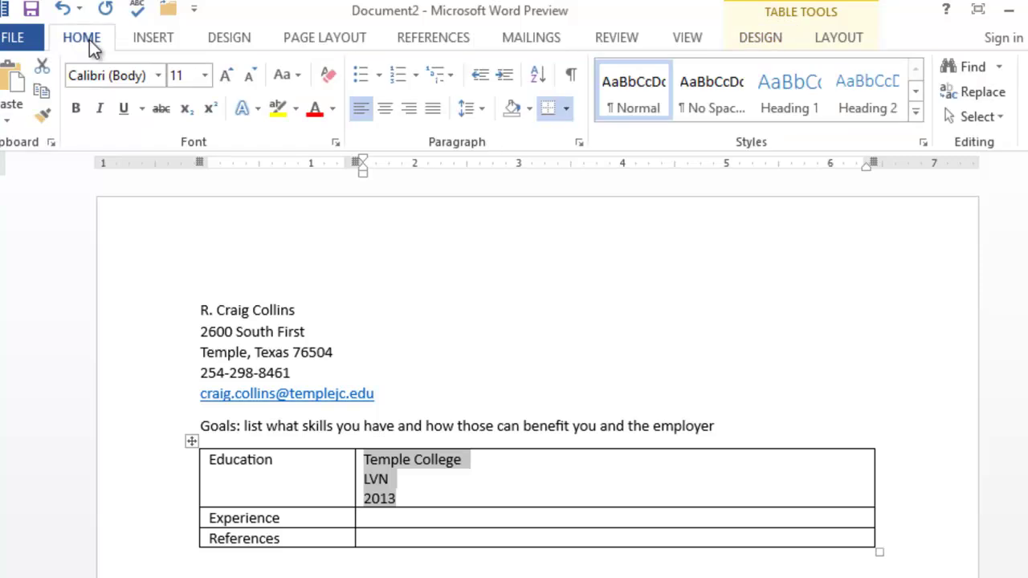
click(361, 79)
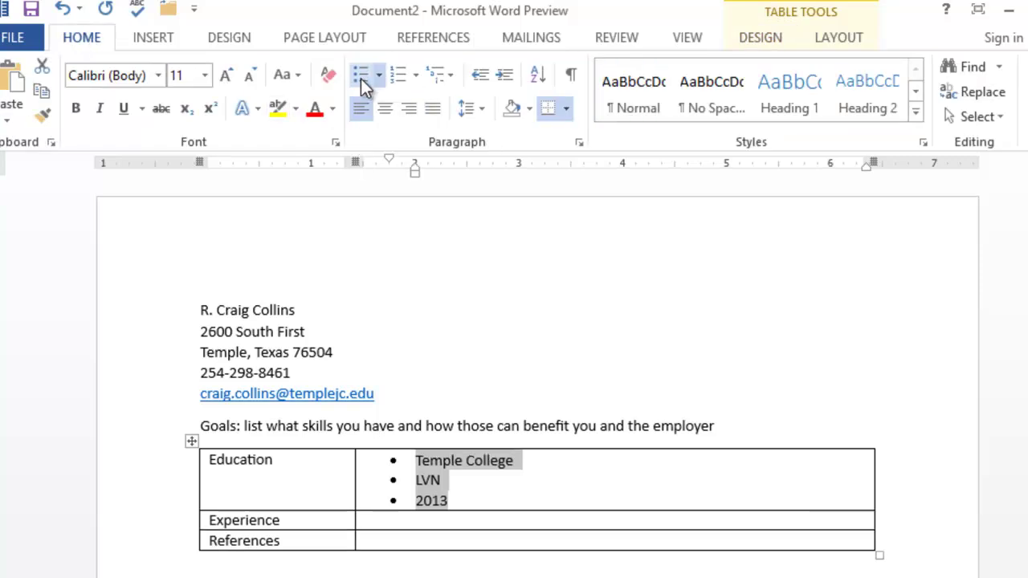
click(419, 480)
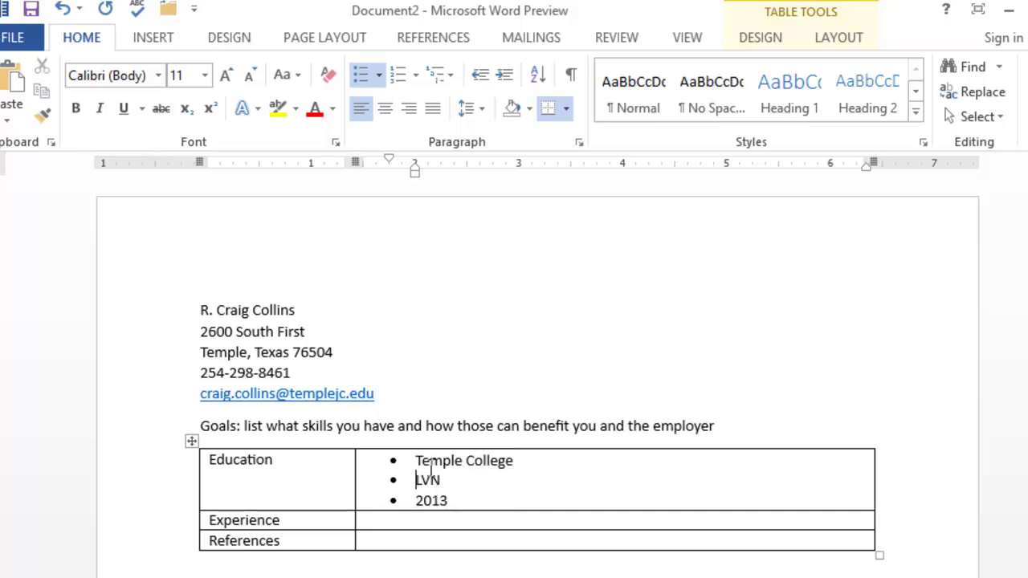
click(504, 79)
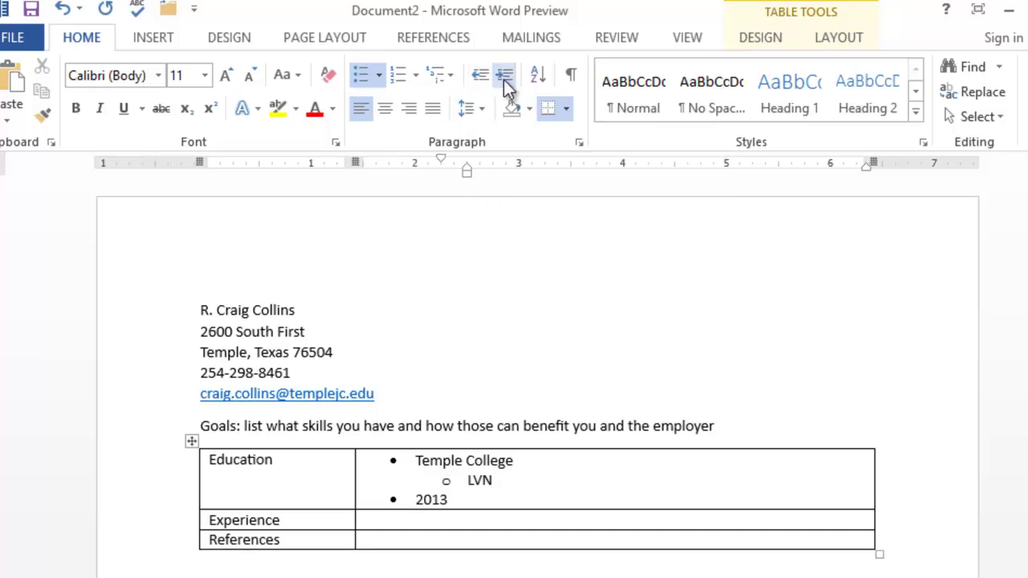
click(416, 500)
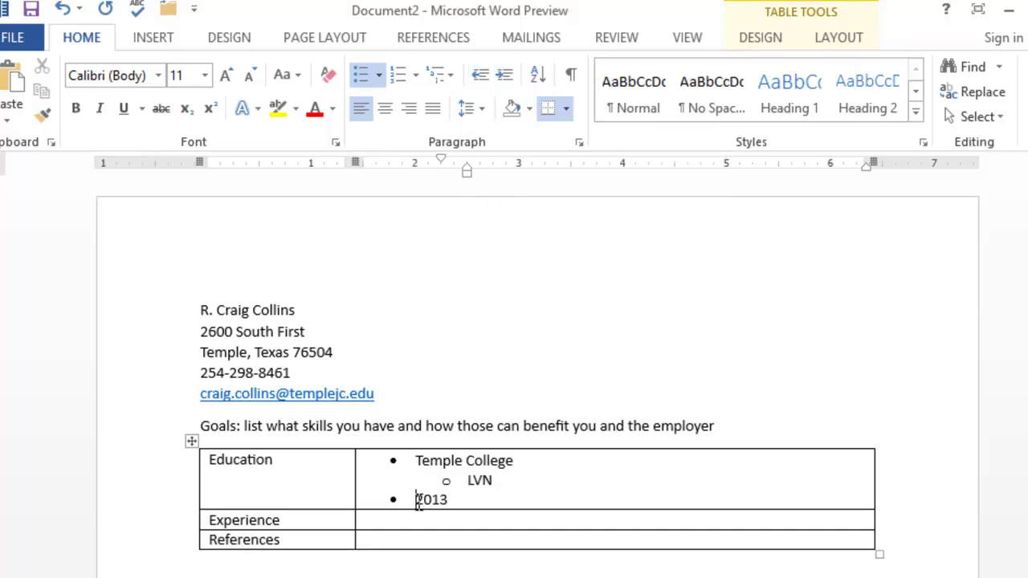
click(504, 75)
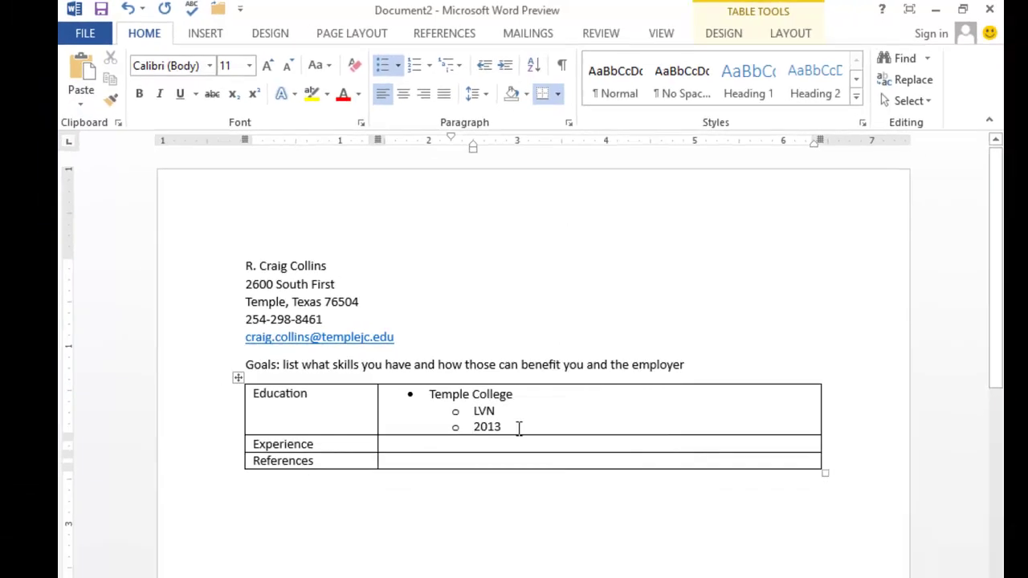
- Copy the Temple College bullet entry and paste it as a second Education entry and into the Experience row
drag(519, 429, 420, 397)
key(ctrl+c)
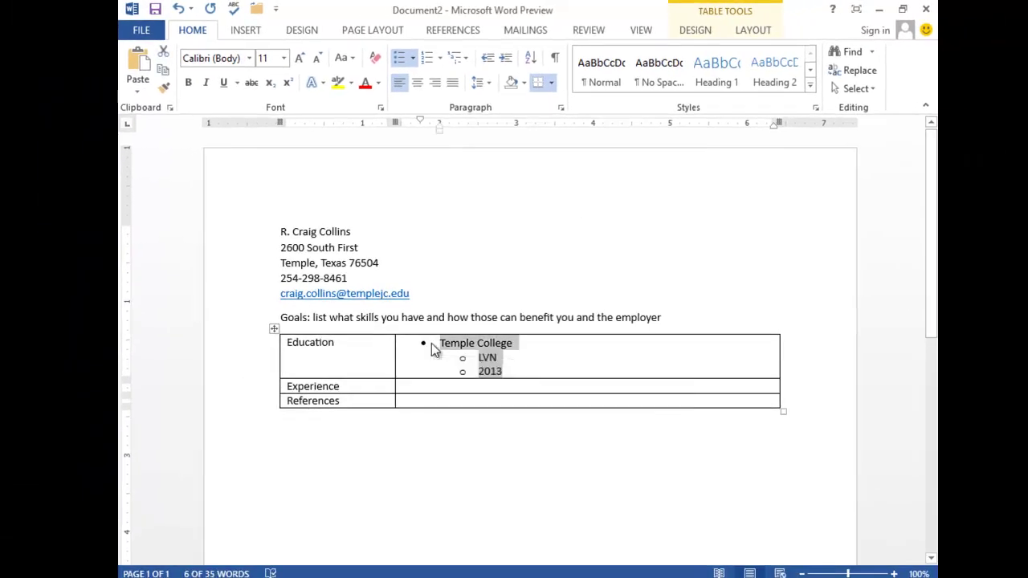
click(526, 368)
key(Return)
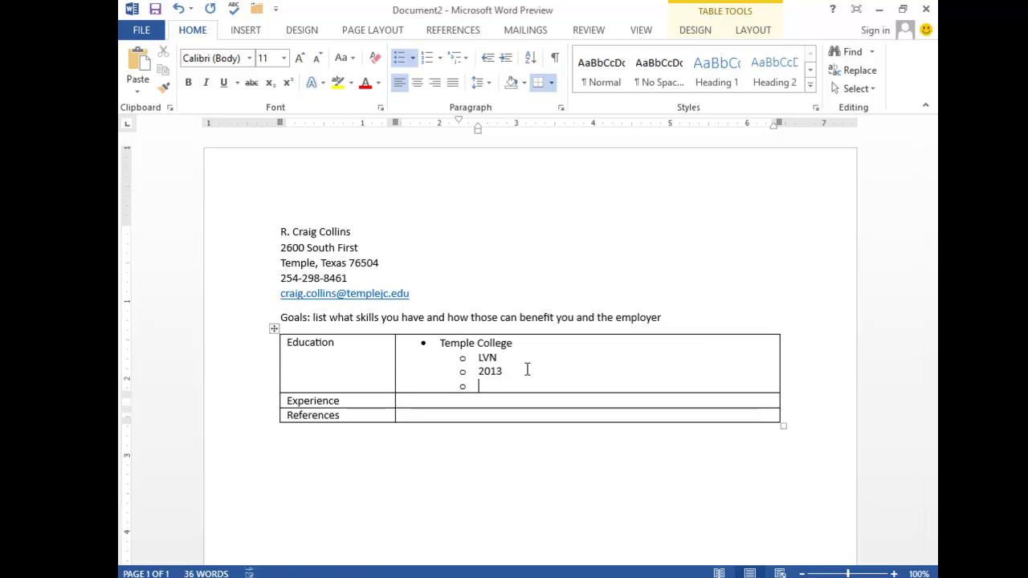
key(ctrl+v)
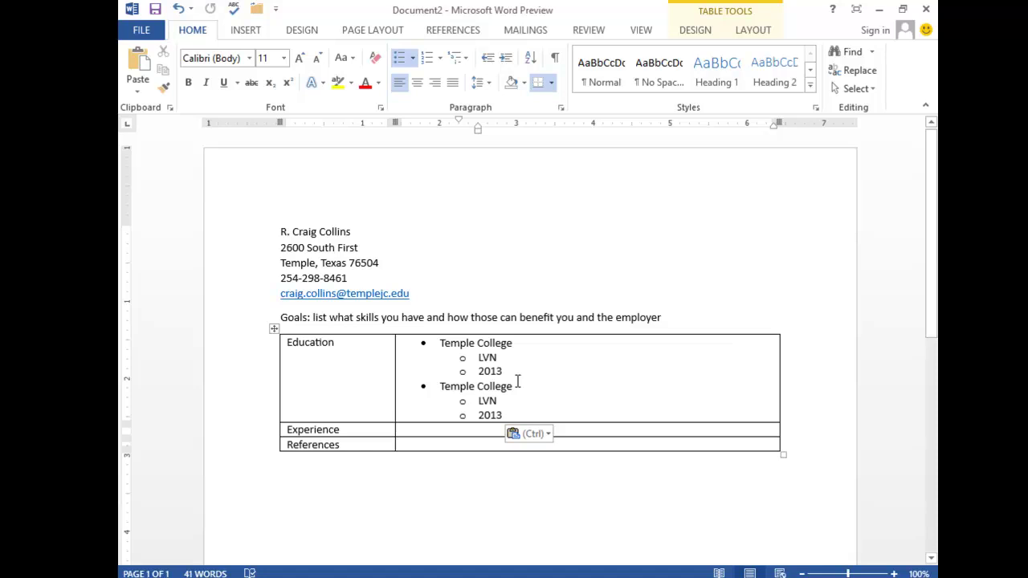
click(466, 430)
key(ctrl+v)
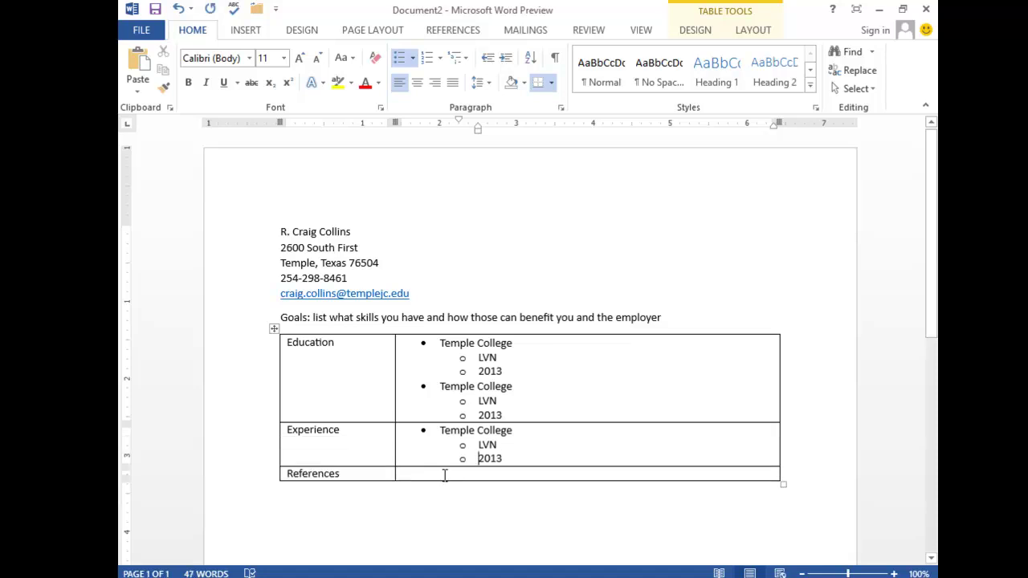
click(446, 475)
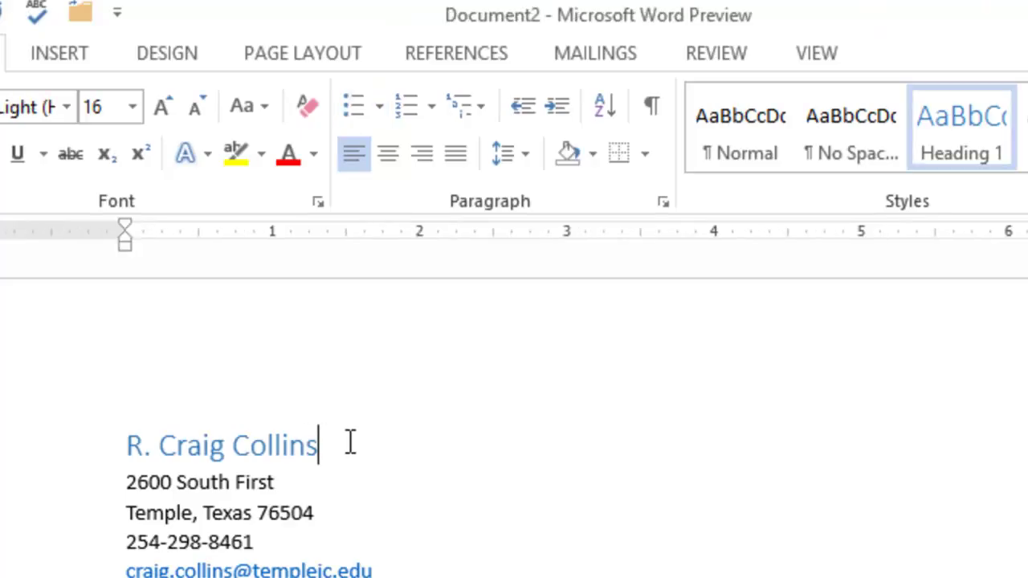
- Append the word Résumé, with both accents, to the name heading at the start of the document
text(Résum)
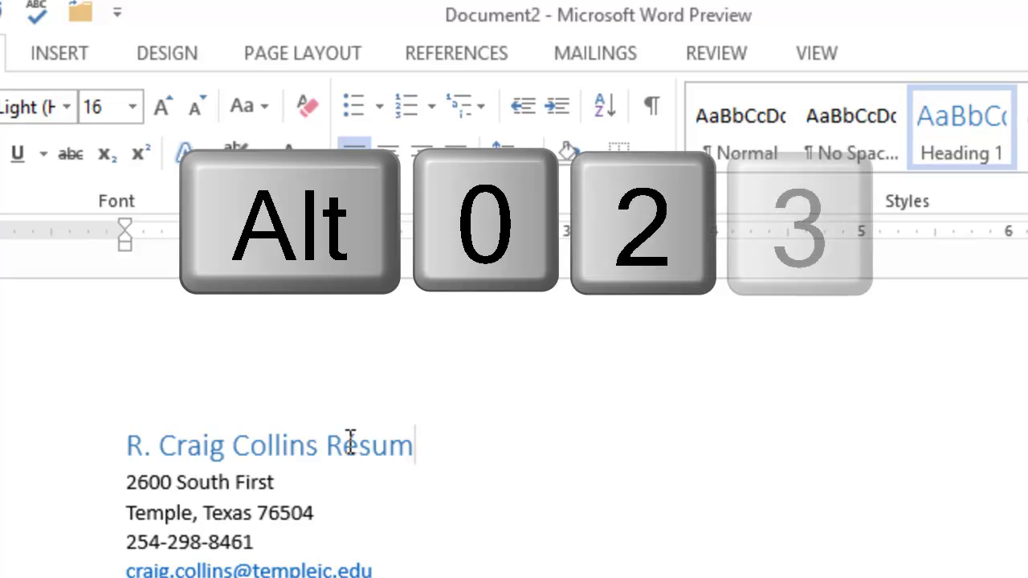
text(é)
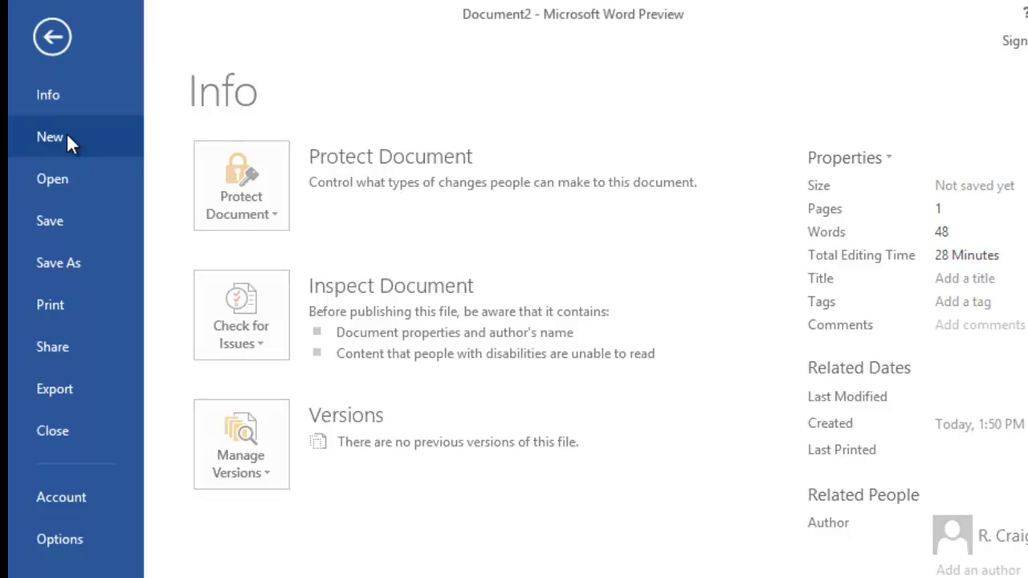
- Create a new document from the first Resume template in the online template results
click(66, 139)
click(413, 214)
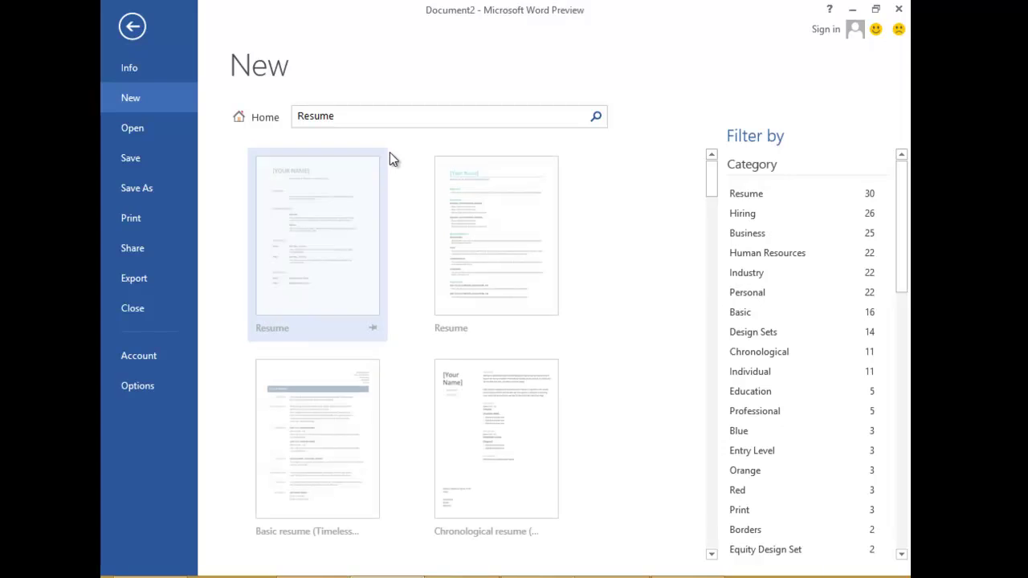
click(389, 158)
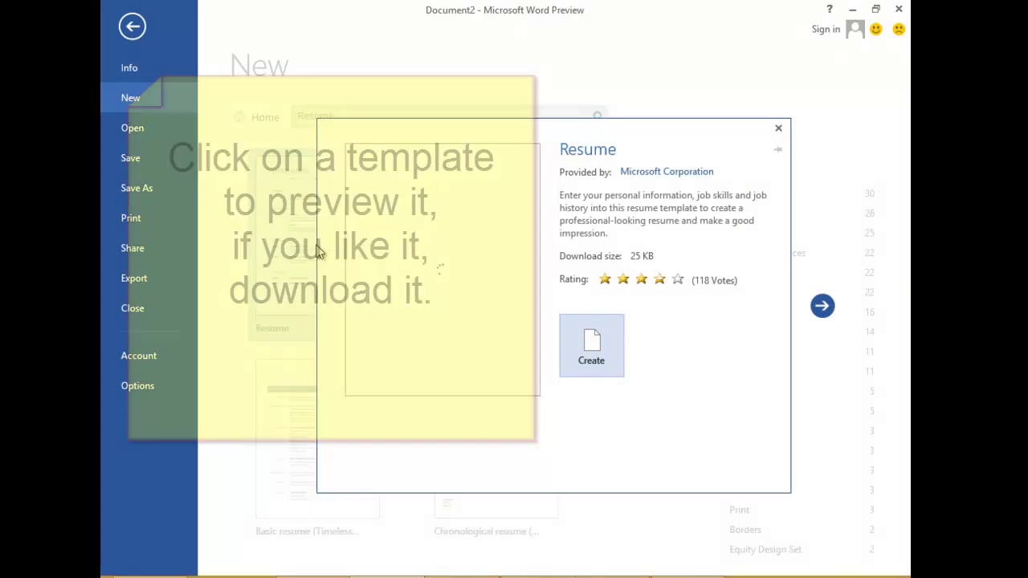
click(599, 362)
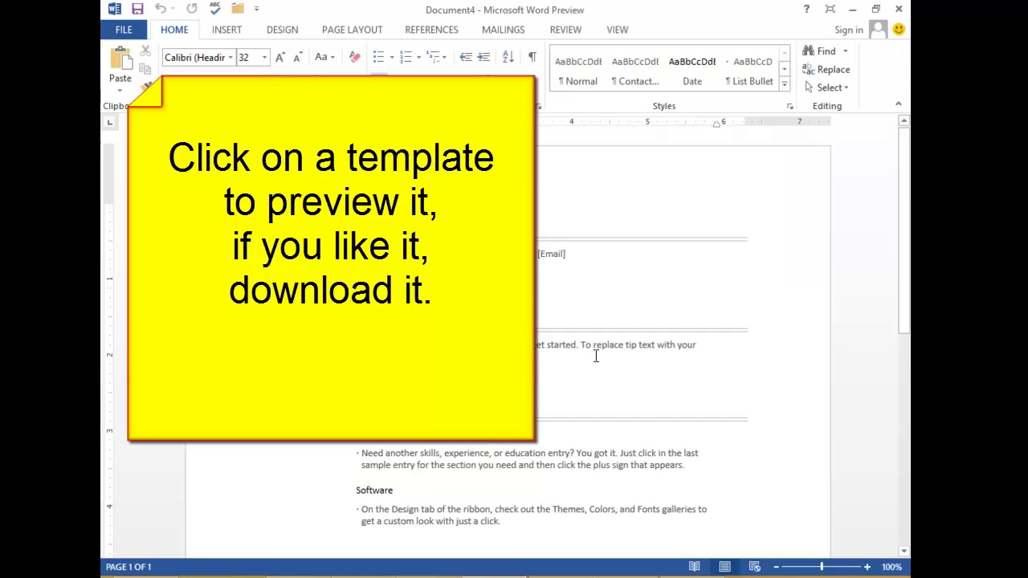
- Examine the resume template's address, telephone and email placeholders and its Summary, Computer Skills and Experience sections
click(389, 259)
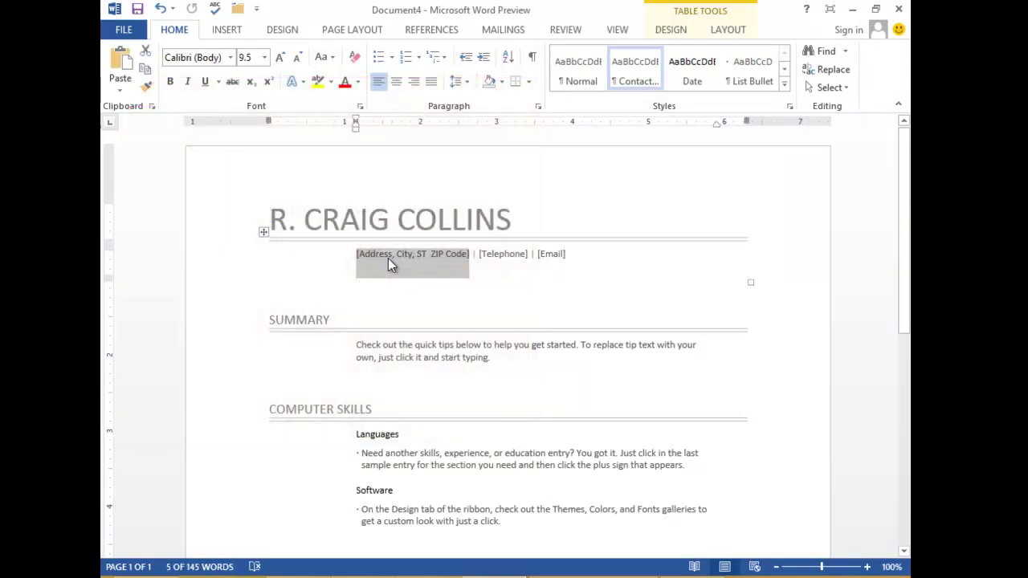
click(505, 254)
click(561, 254)
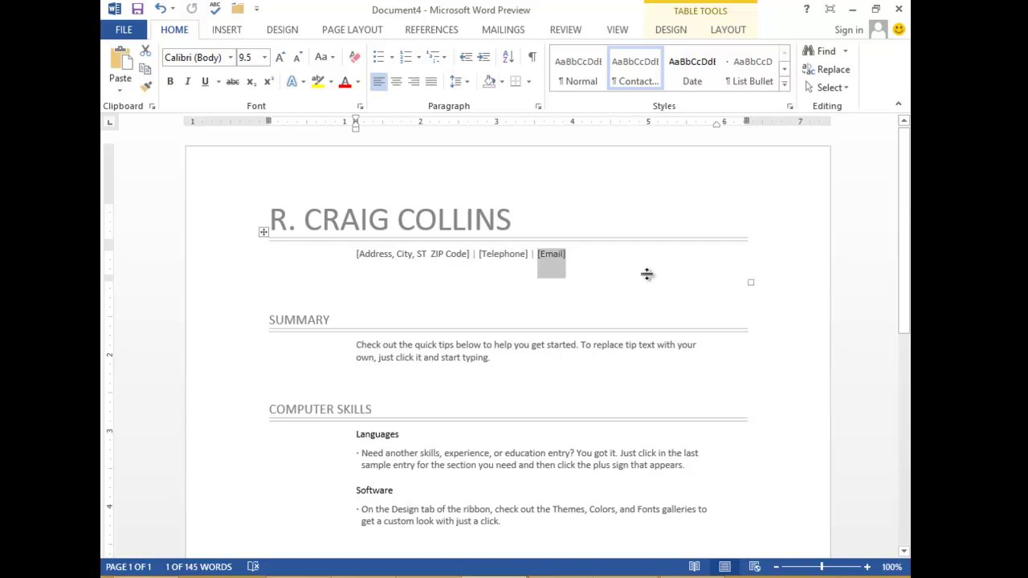
scroll(666, 278, down, 1)
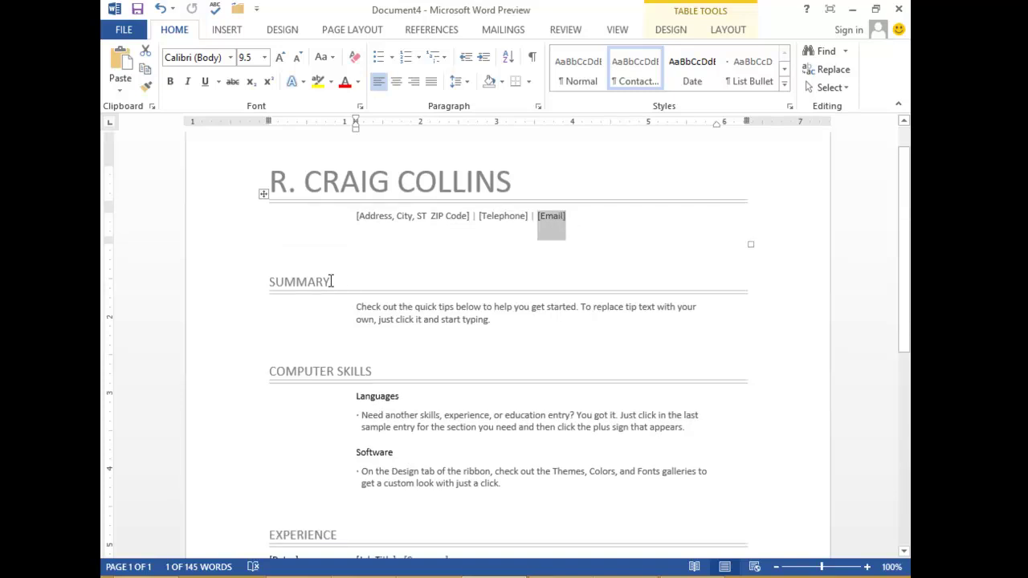
drag(331, 282, 269, 282)
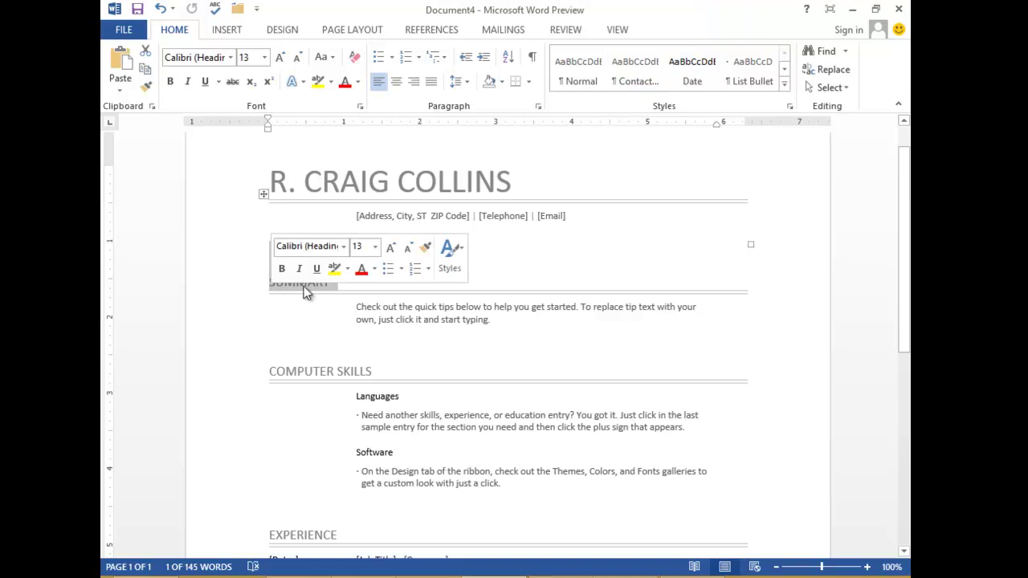
click(606, 338)
scroll(605, 339, down, 2)
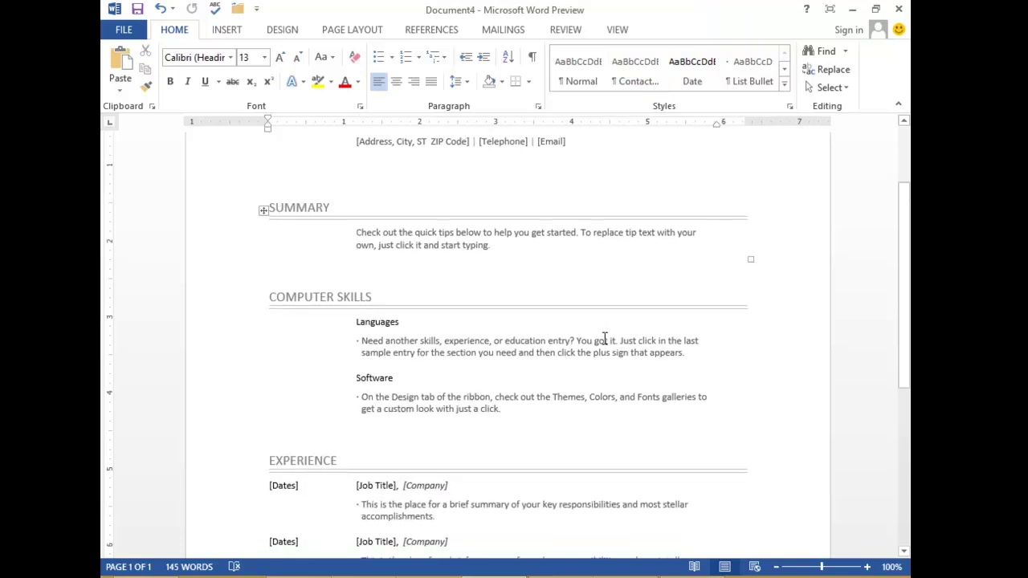
scroll(605, 339, down, 1)
click(358, 268)
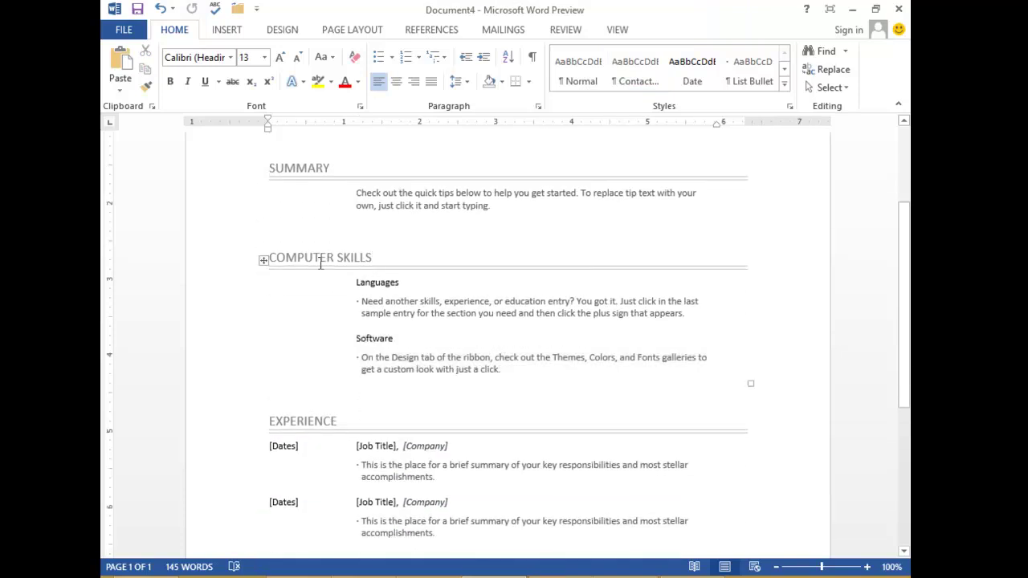